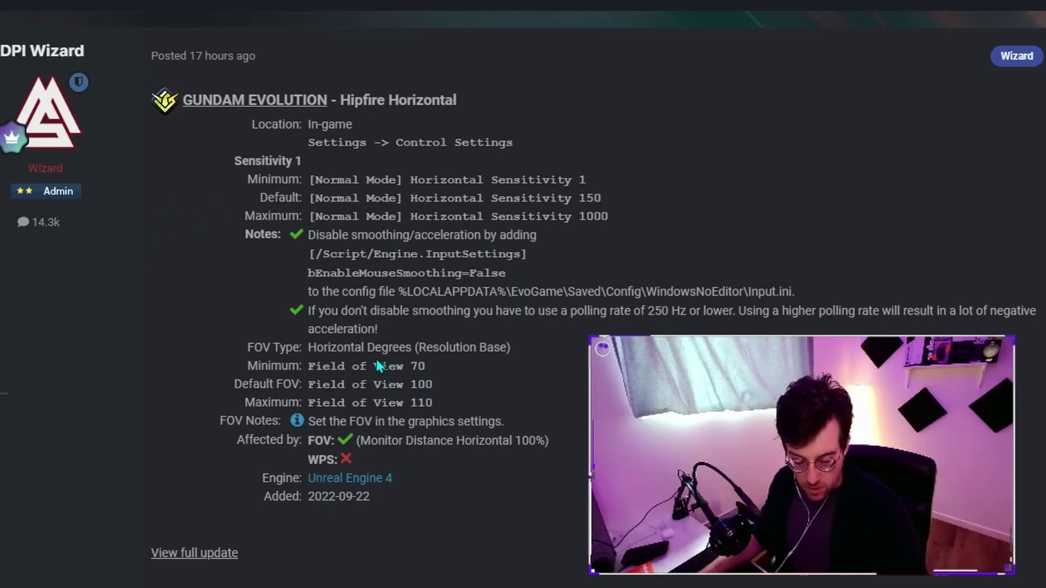
Open the %appdata% folder from the Run box and go up to AppData.
{"action": "key", "text": "super+r"}
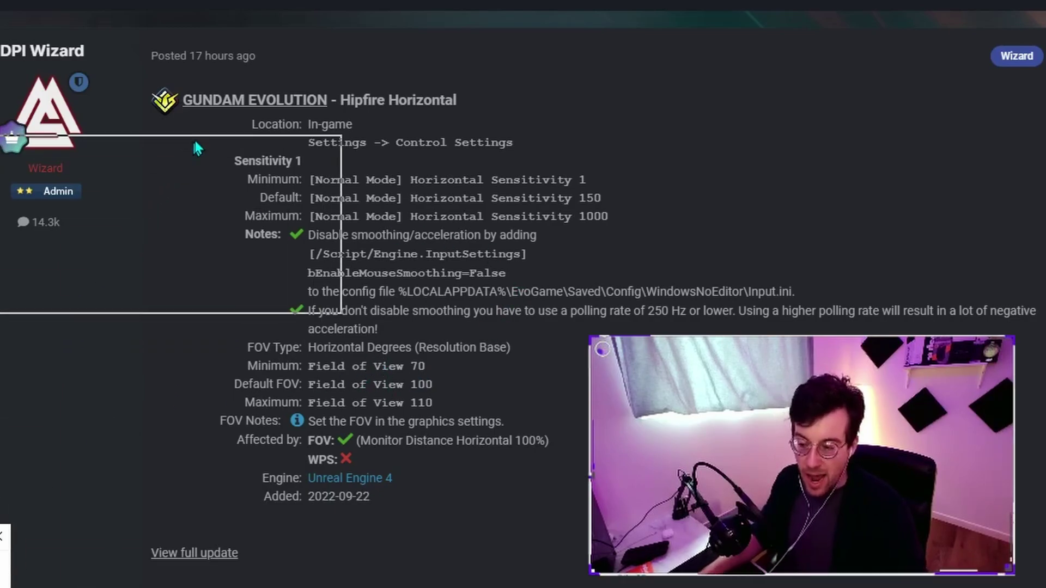
{"action": "left_click", "coordinate": [245, 188]}
{"action": "left_click_drag", "start_coordinate": [134, 187], "coordinate": [175, 198]}
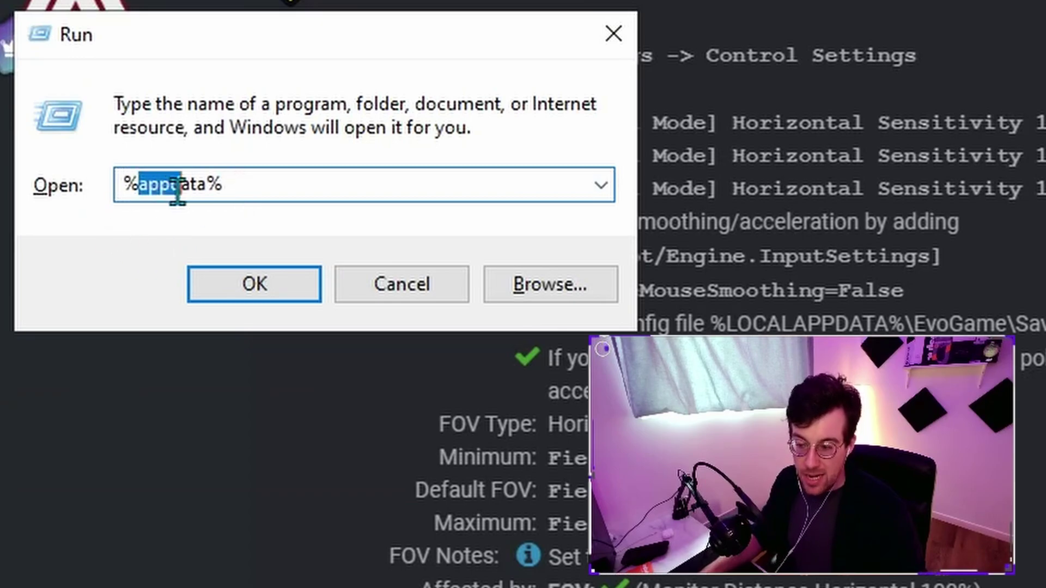
{"action": "left_click", "coordinate": [250, 182]}
{"action": "left_click", "coordinate": [286, 279]}
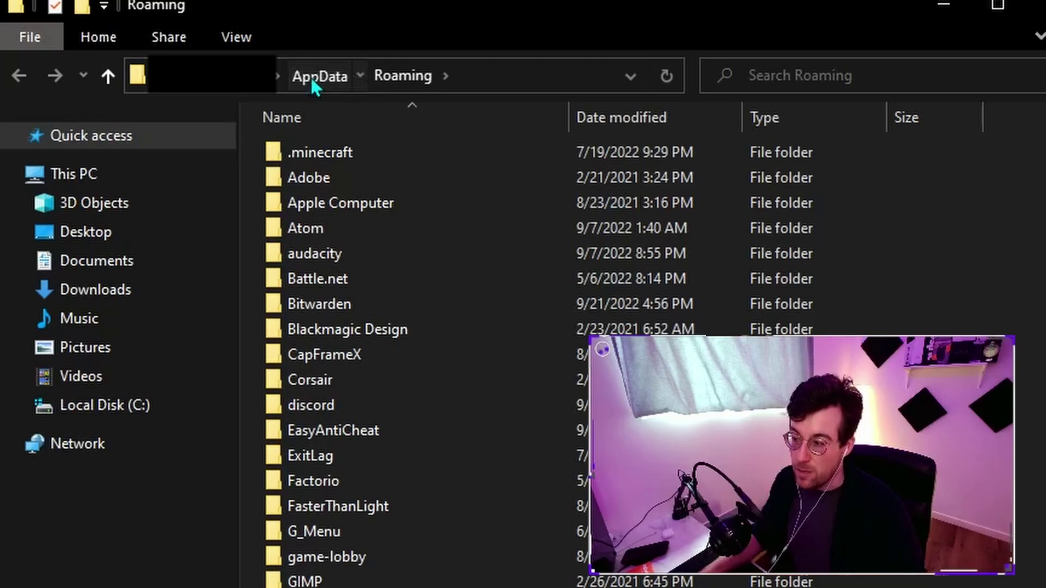
{"action": "left_click", "coordinate": [311, 86]}
Navigate Local > EvoGame > Saved > Config > WindowsNoEditor and select the Input file.
{"action": "left_click", "coordinate": [315, 208]}
{"action": "double_click", "coordinate": [314, 208]}
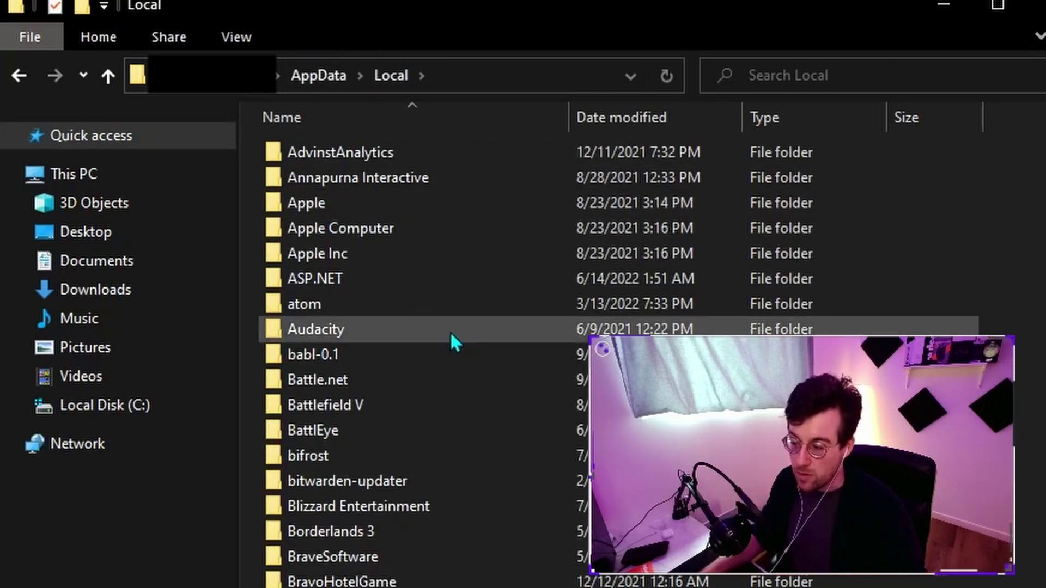
{"action": "scroll", "coordinate": [450, 344], "scroll_direction": "down", "scroll_amount": 2}
{"action": "scroll", "coordinate": [469, 362], "scroll_direction": "down", "scroll_amount": 2}
{"action": "scroll", "coordinate": [458, 392], "scroll_direction": "down", "scroll_amount": 3}
{"action": "scroll", "coordinate": [456, 386], "scroll_direction": "down", "scroll_amount": 2}
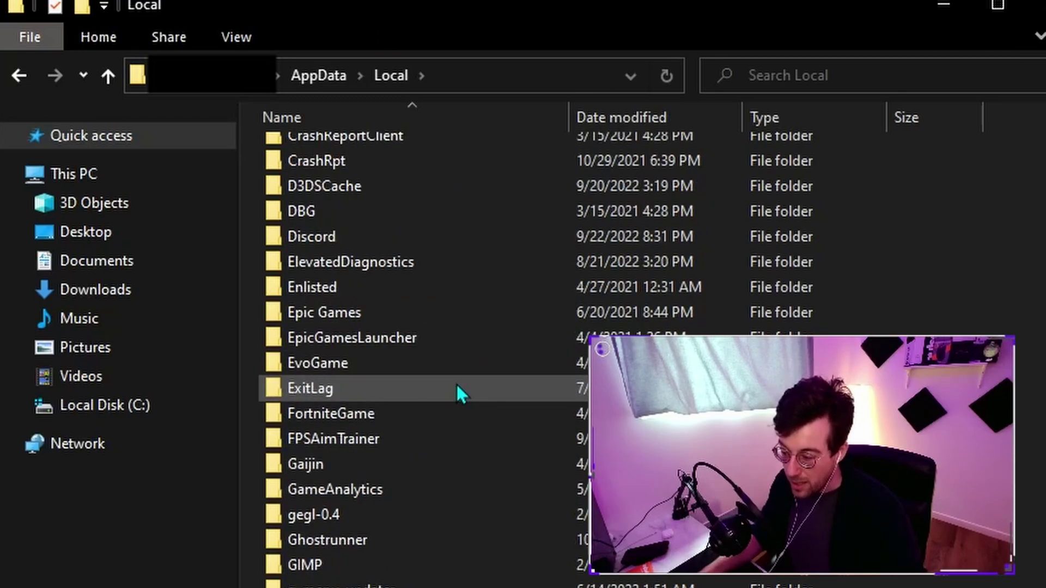
{"action": "double_click", "coordinate": [365, 366]}
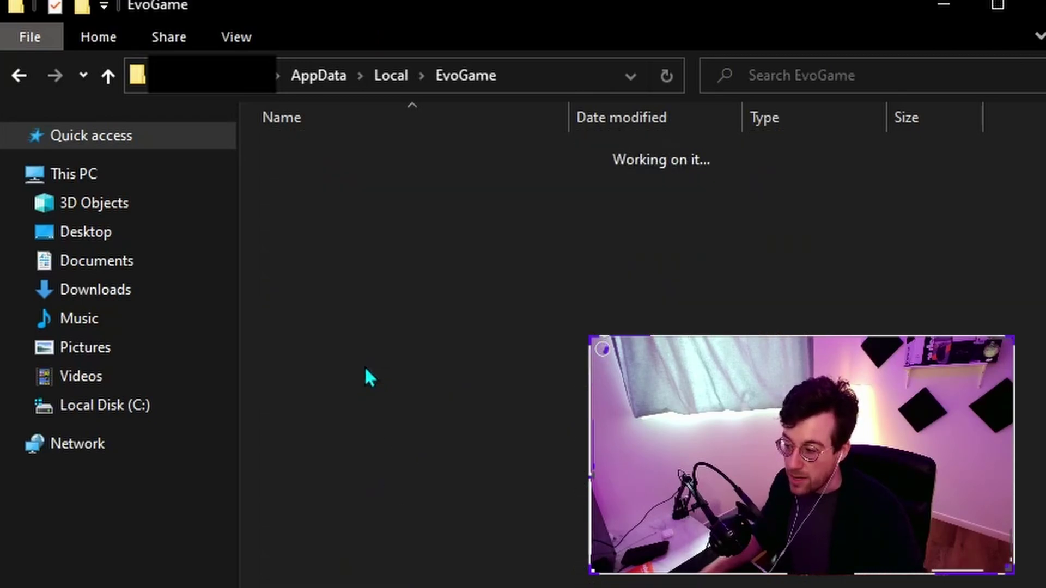
{"action": "double_click", "coordinate": [331, 152]}
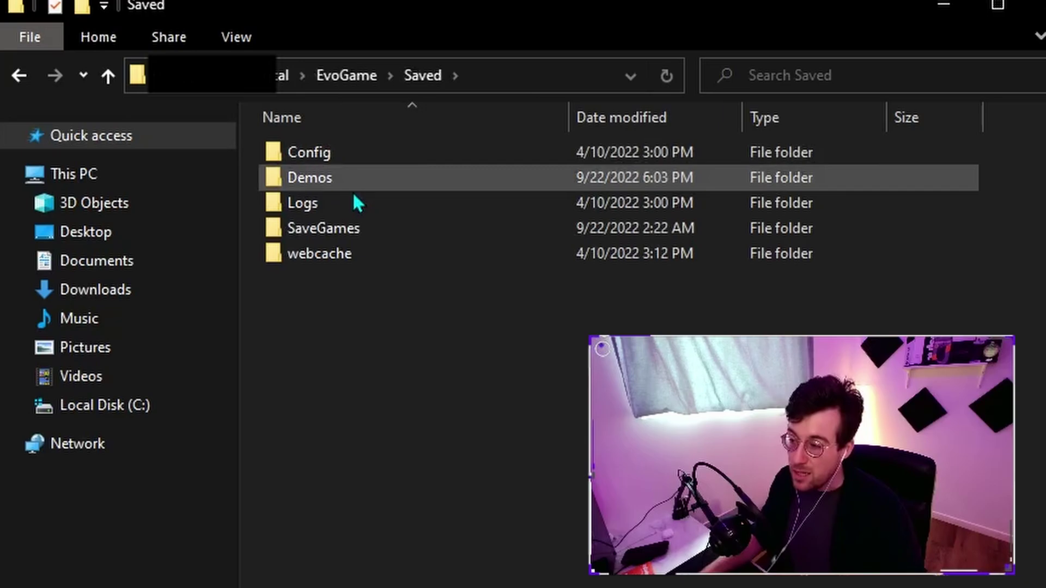
{"action": "double_click", "coordinate": [380, 152]}
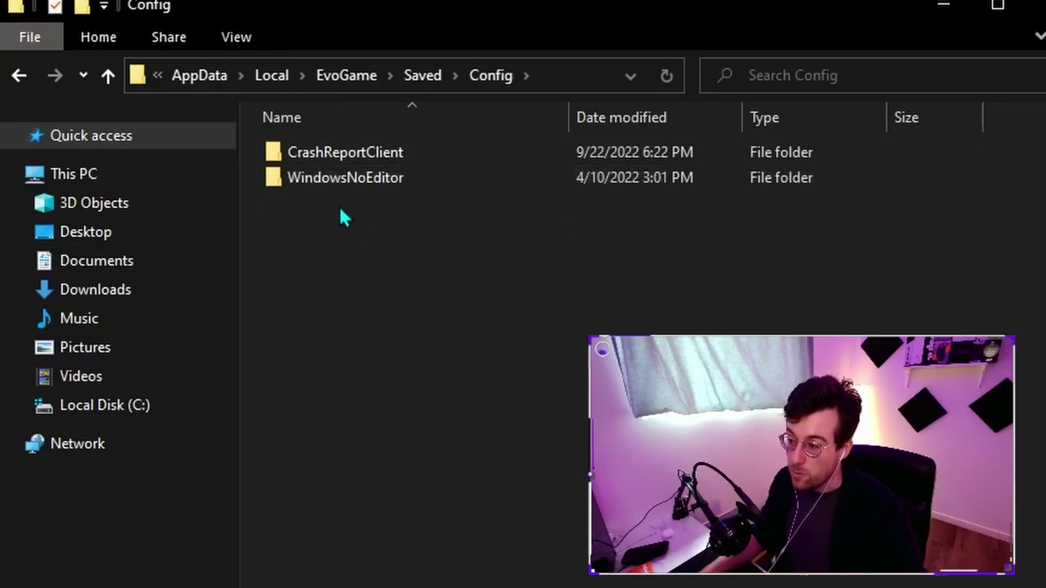
{"action": "double_click", "coordinate": [351, 178]}
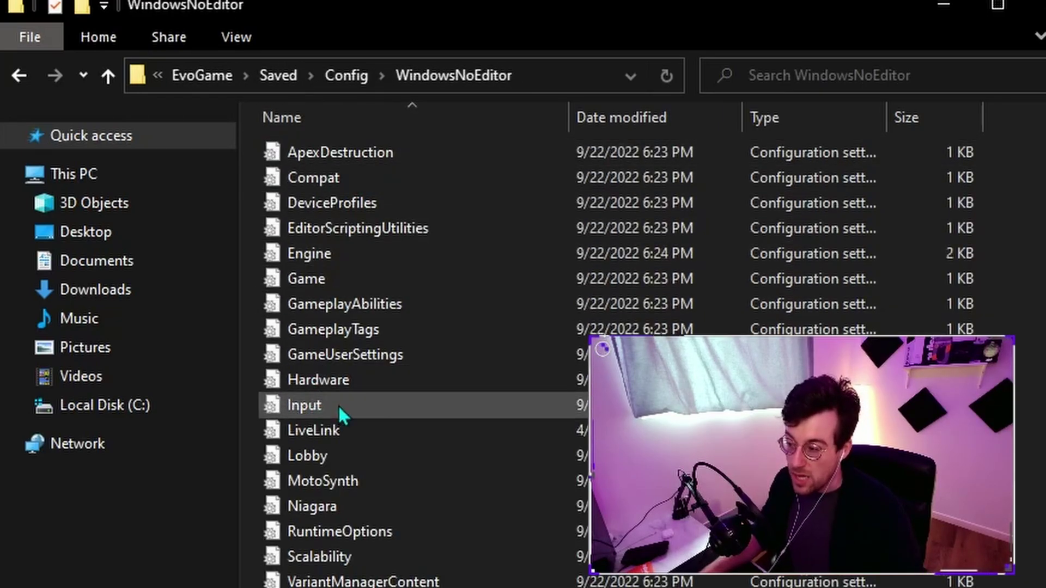
{"action": "left_click", "coordinate": [363, 413]}
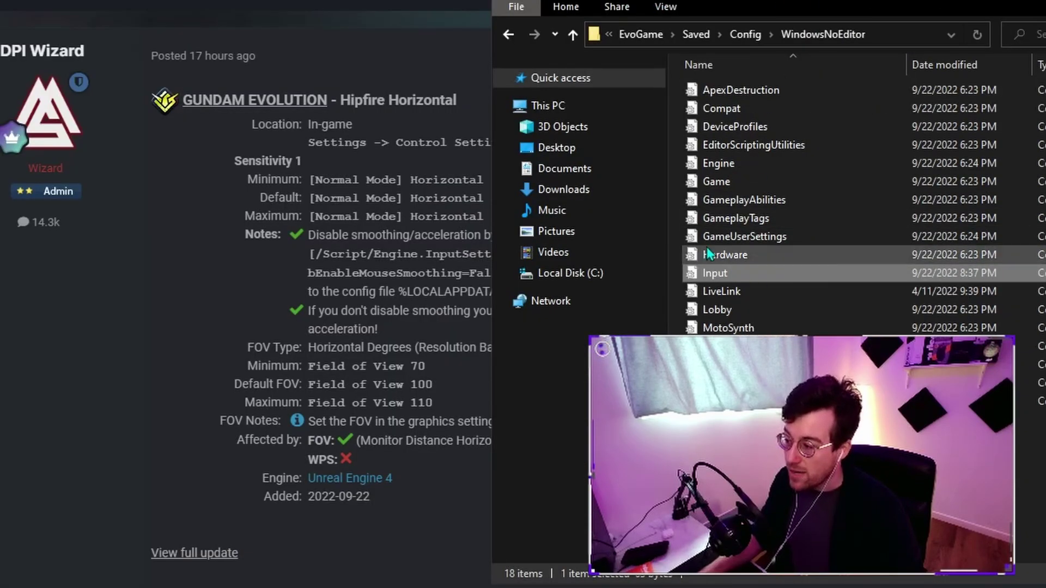
Move the folder window beside the forum post and copy the two mouse-smoothing fix lines.
{"action": "left_click_drag", "start_coordinate": [733, 20], "coordinate": [750, 22]}
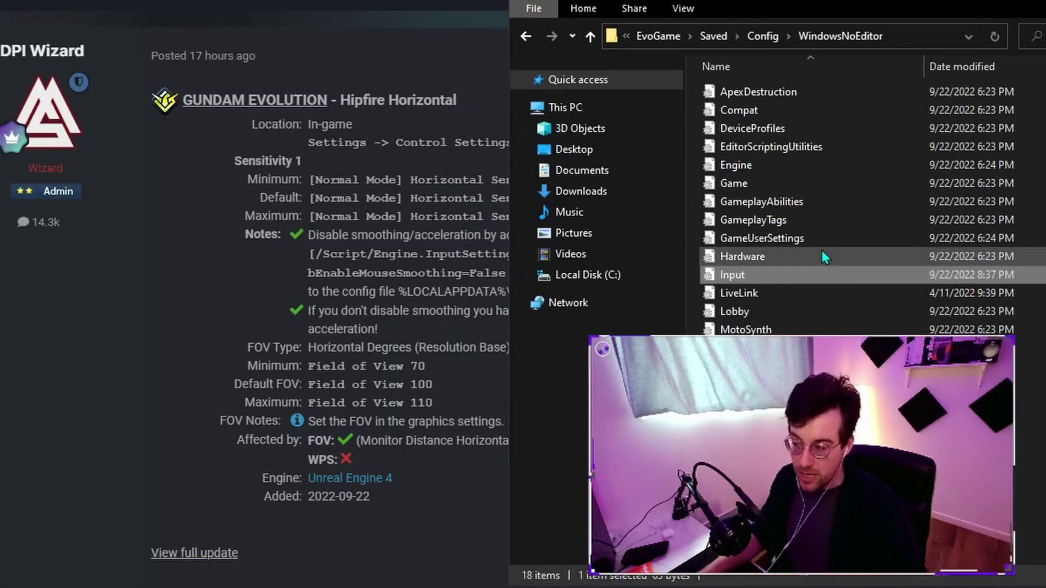
{"action": "mouse_move", "coordinate": [629, 273]}
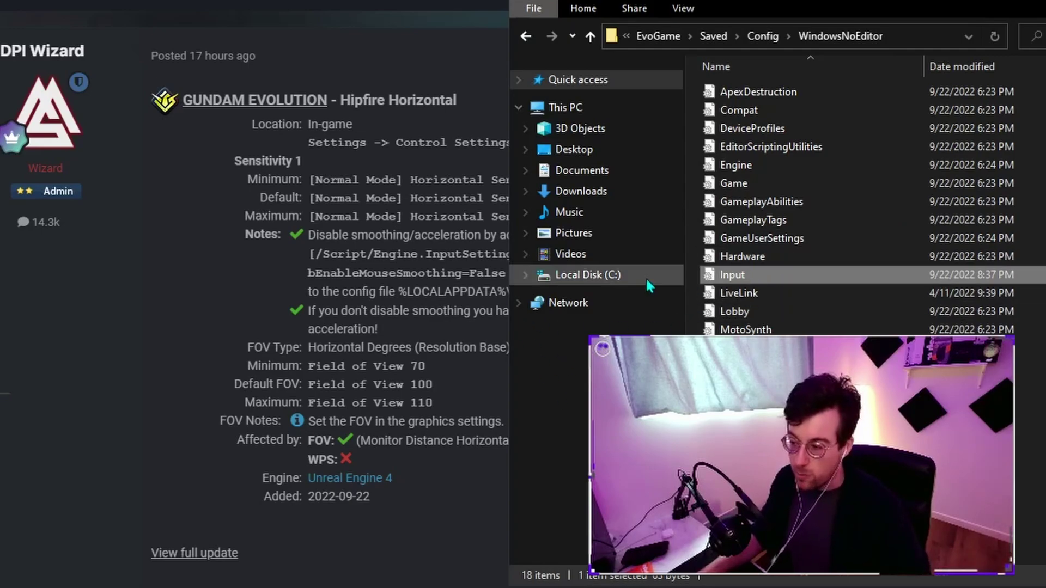
{"action": "left_click", "coordinate": [409, 245]}
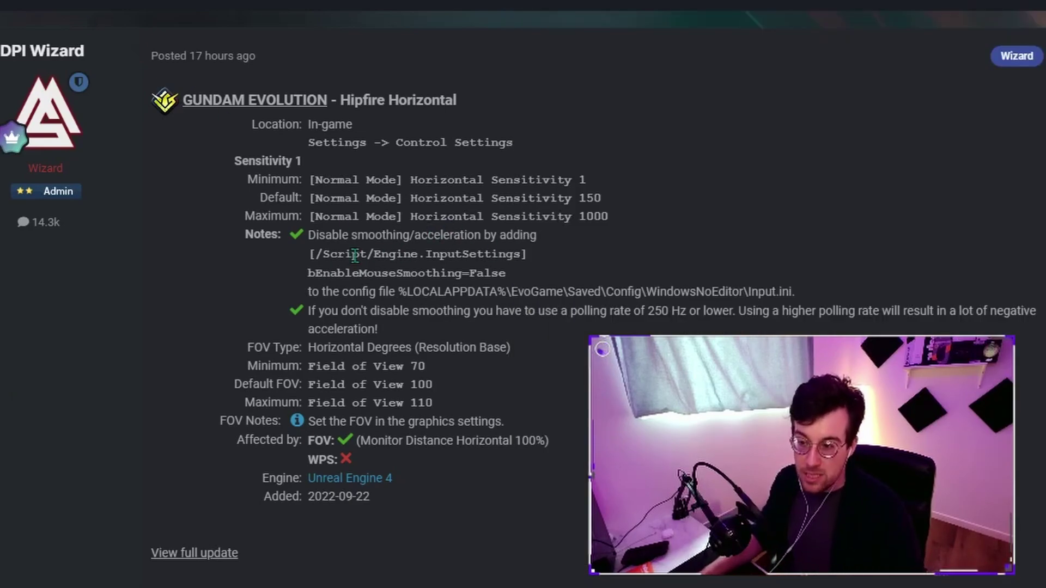
{"action": "left_click_drag", "start_coordinate": [513, 279], "coordinate": [307, 253]}
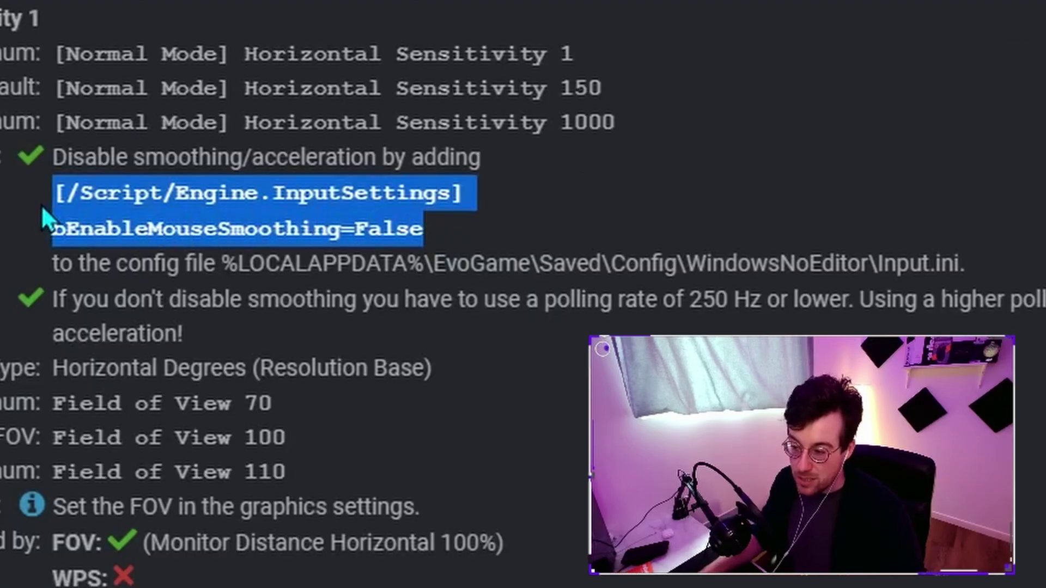
{"action": "right_click", "coordinate": [315, 253]}
{"action": "left_click", "coordinate": [151, 216]}
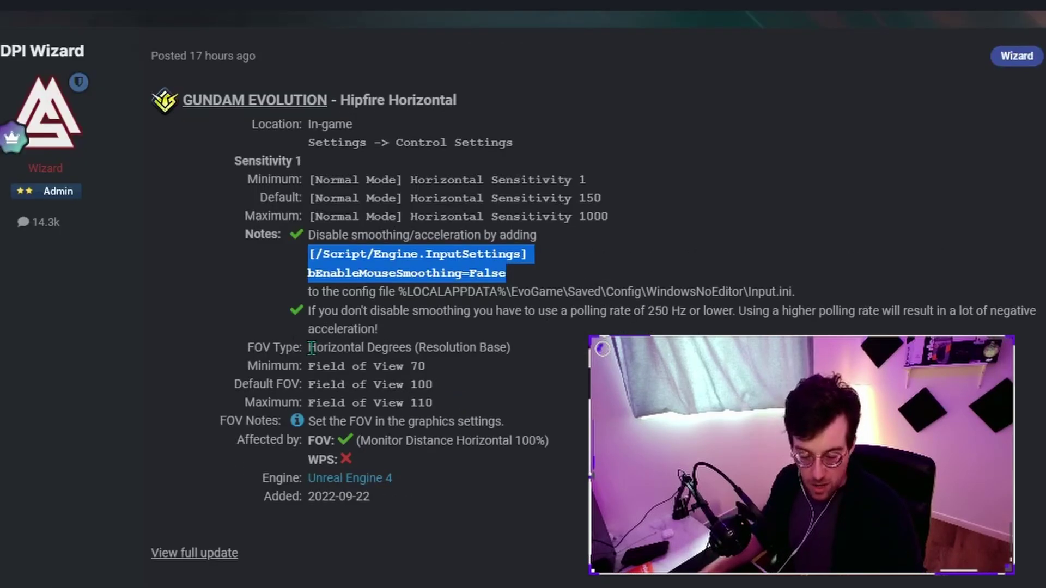
Open Input in Notepad to check its contents, then close Notepad and the folder window.
{"action": "key", "text": "alt+Tab"}
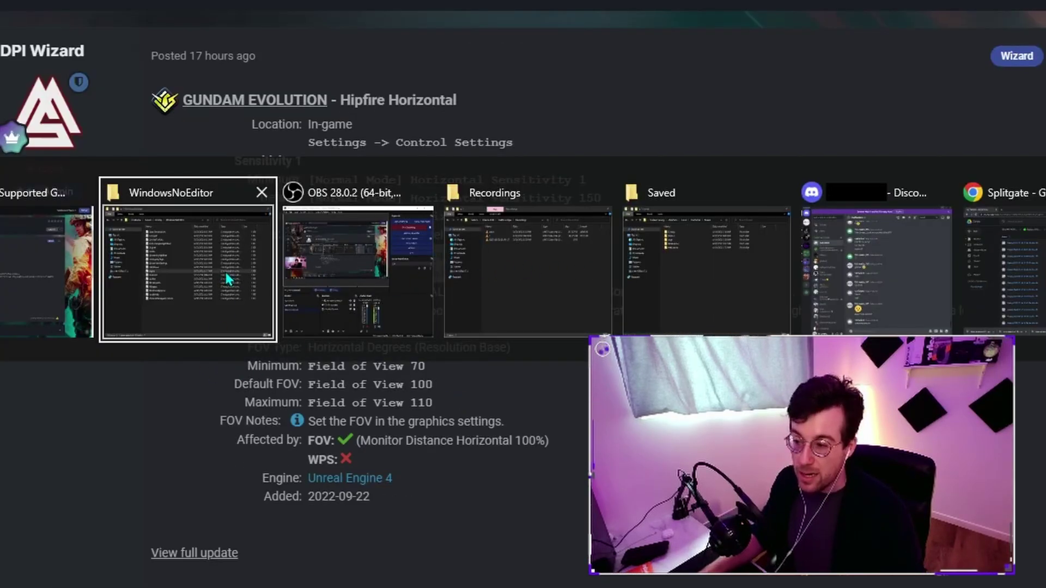
{"action": "left_click", "coordinate": [229, 279]}
{"action": "double_click", "coordinate": [732, 275]}
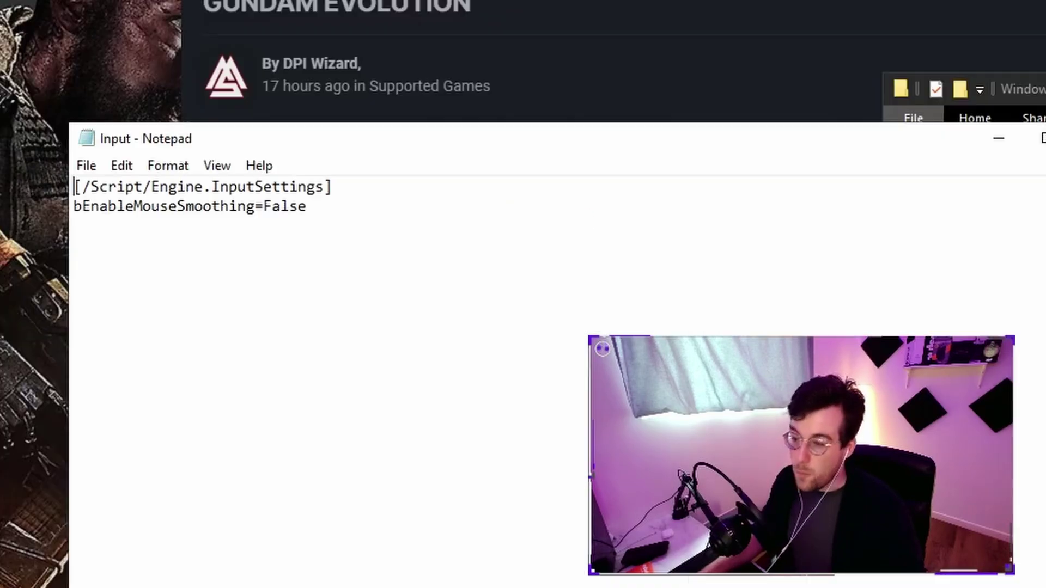
{"action": "key", "text": "ctrl+a"}
{"action": "left_click", "coordinate": [410, 245]}
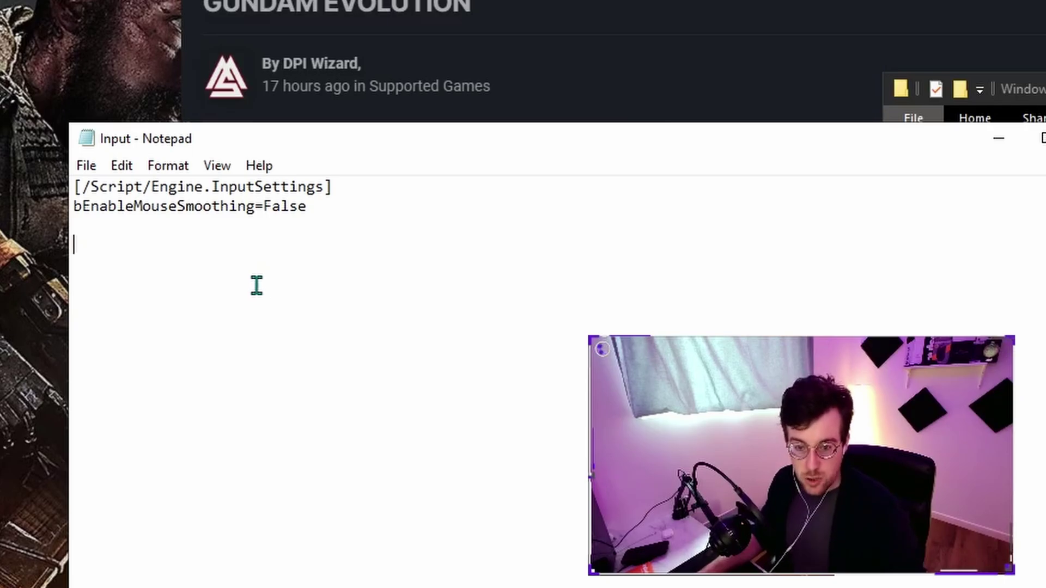
{"action": "key", "text": "alt+F4"}
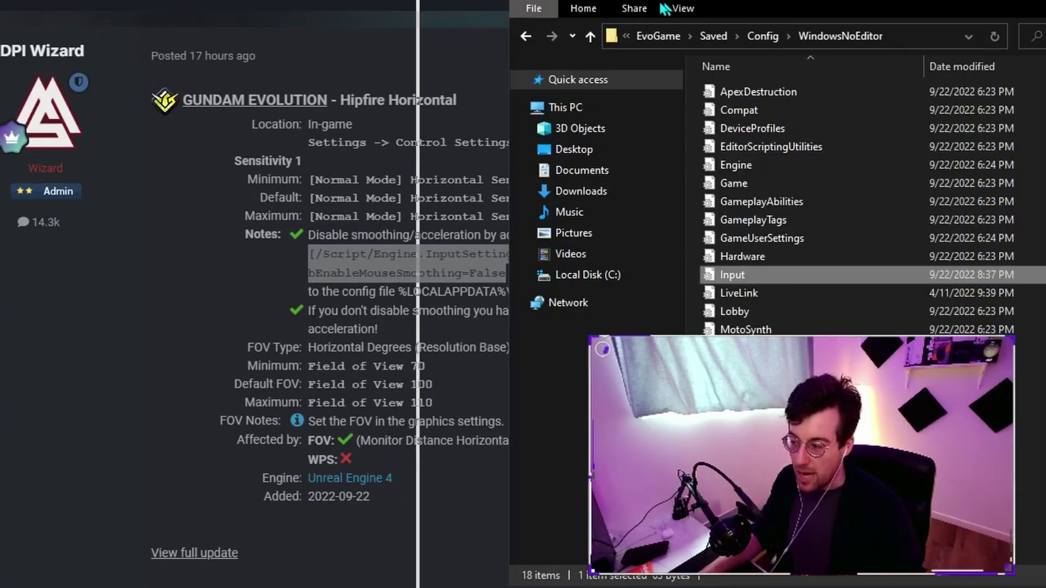
{"action": "key", "text": "alt+F4"}
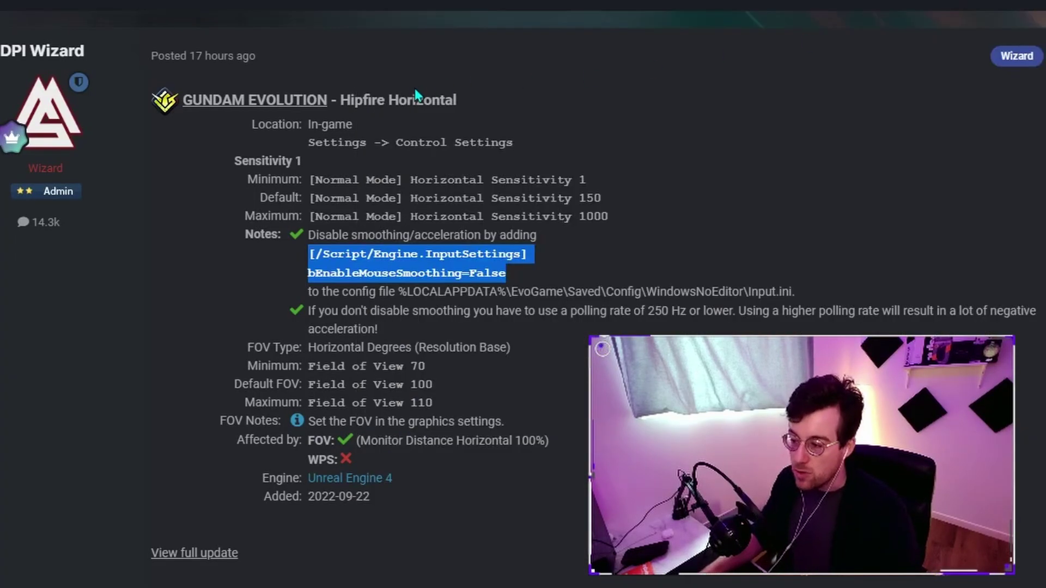